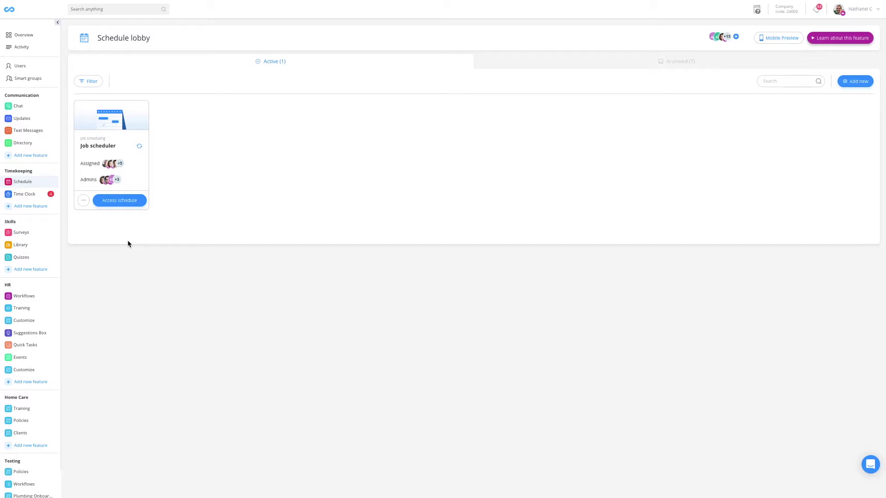
Open the Job scheduler board and drag the second Monday 09–12 shift onto an empty employee's Wednesday.
mouse_move(21, 186)
click(120, 202)
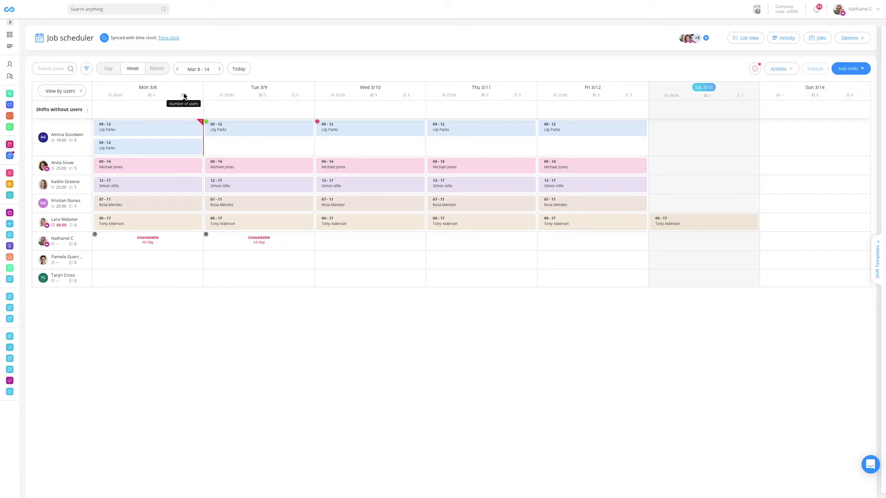
mouse_move(207, 124)
mouse_move(319, 123)
mouse_move(207, 235)
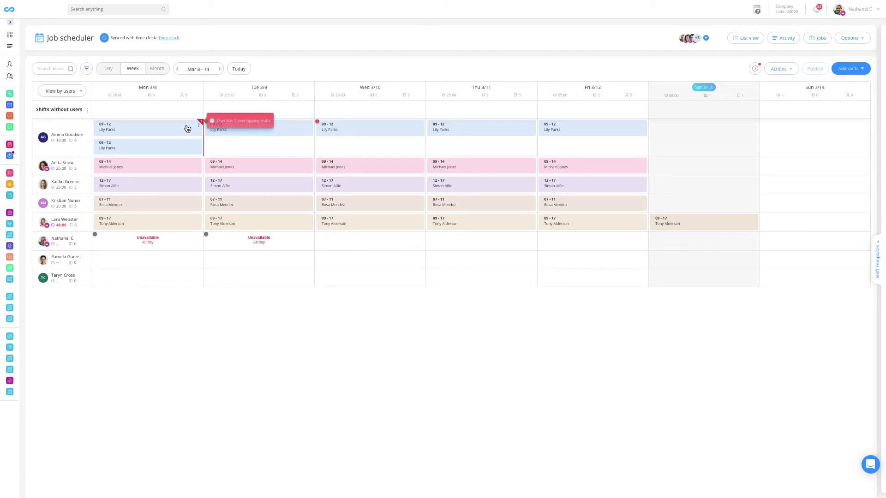
drag(188, 134, 400, 241)
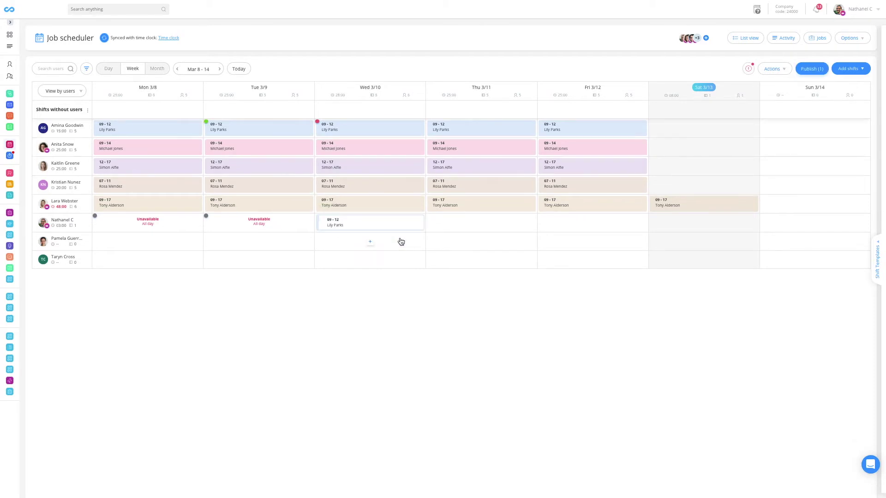
mouse_move(62, 207)
Switch the row grouping to 'View by jobs' and start a new Monday, Mar 08 shift for the first client.
click(78, 92)
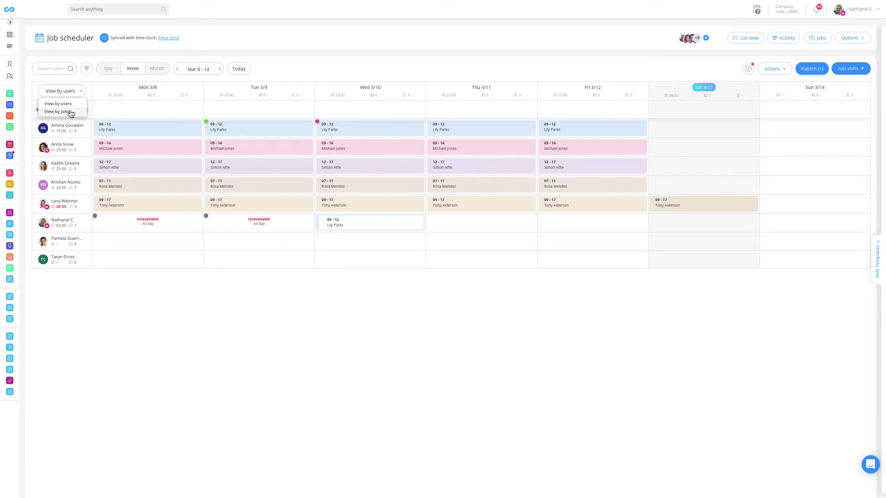
click(71, 112)
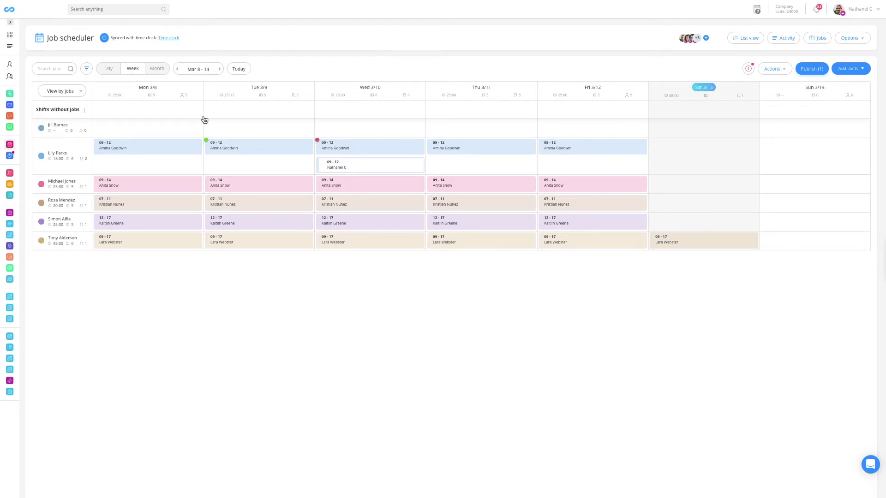
click(149, 133)
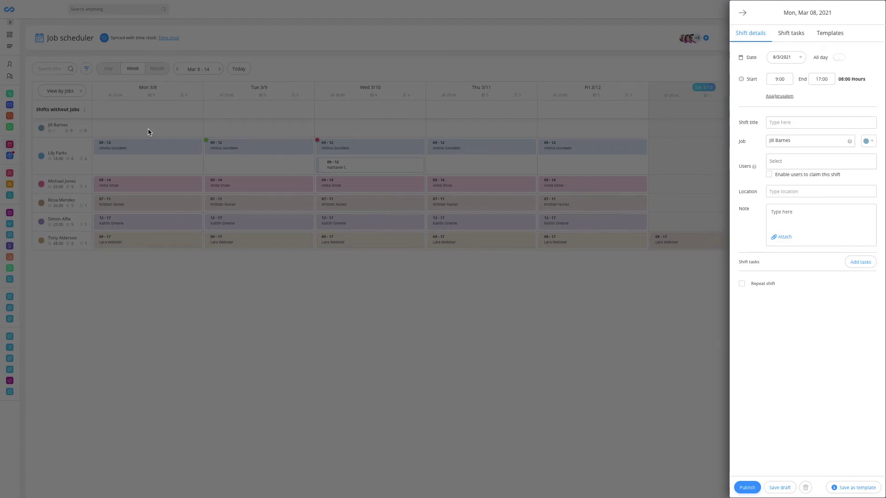
Title the shift 'Morning', end it at 11:00, and set its location to Seattle, WA, USA.
text(Morning)
click(820, 80)
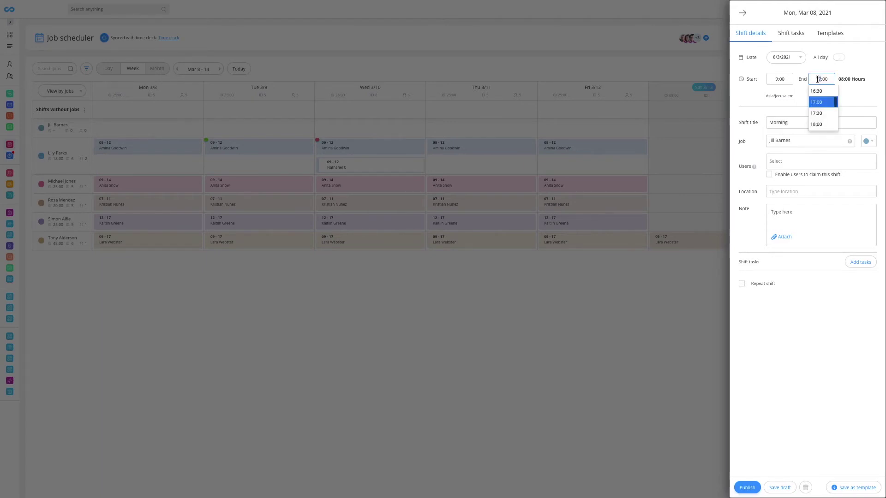
click(830, 98)
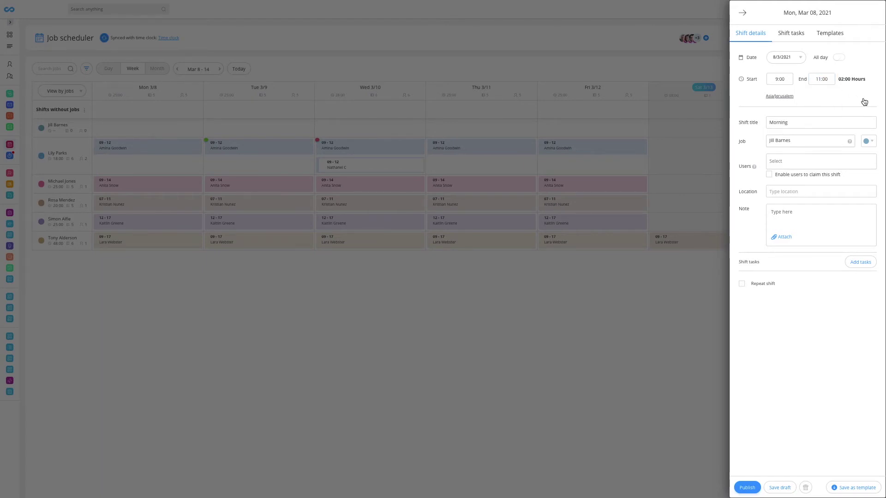
click(863, 101)
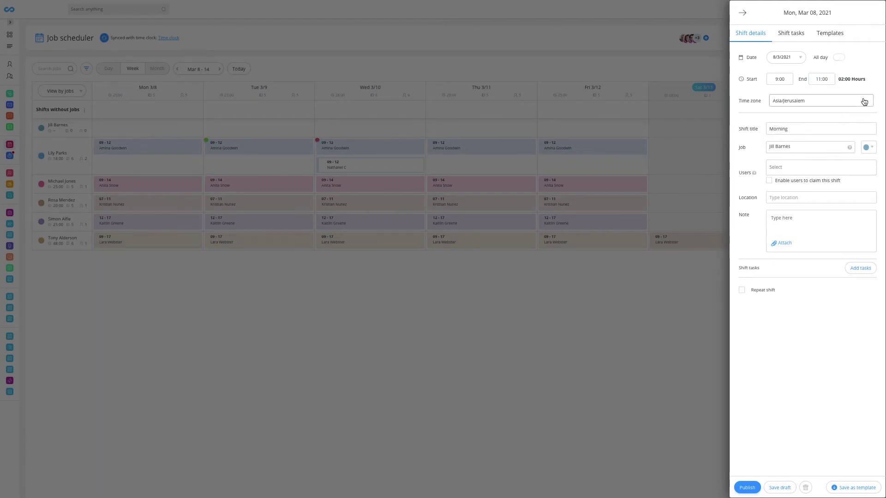
click(801, 167)
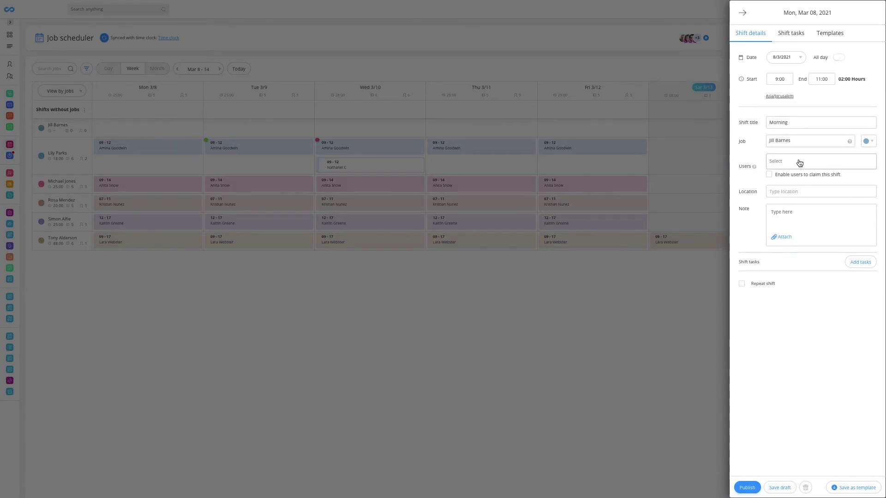
click(769, 175)
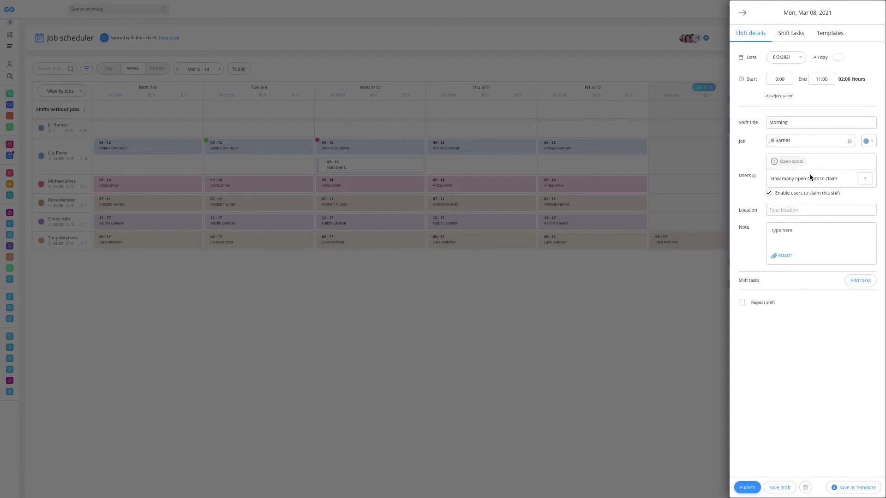
click(771, 192)
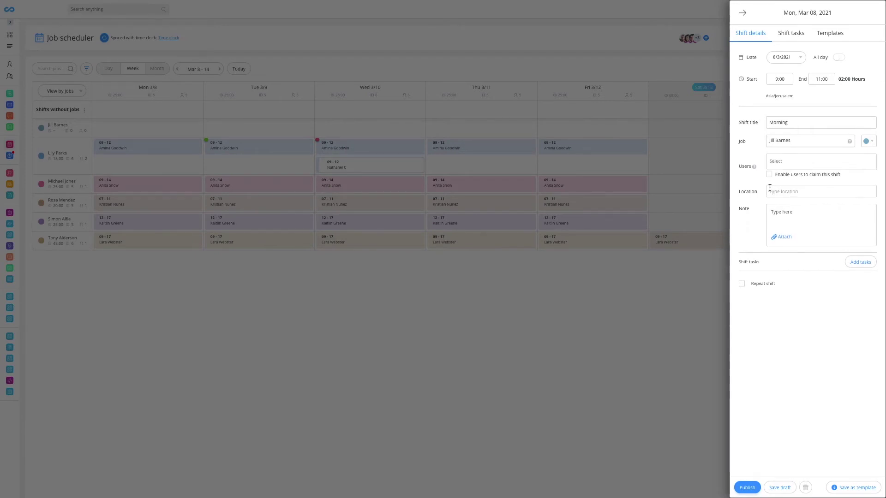
click(793, 192)
text(seattle)
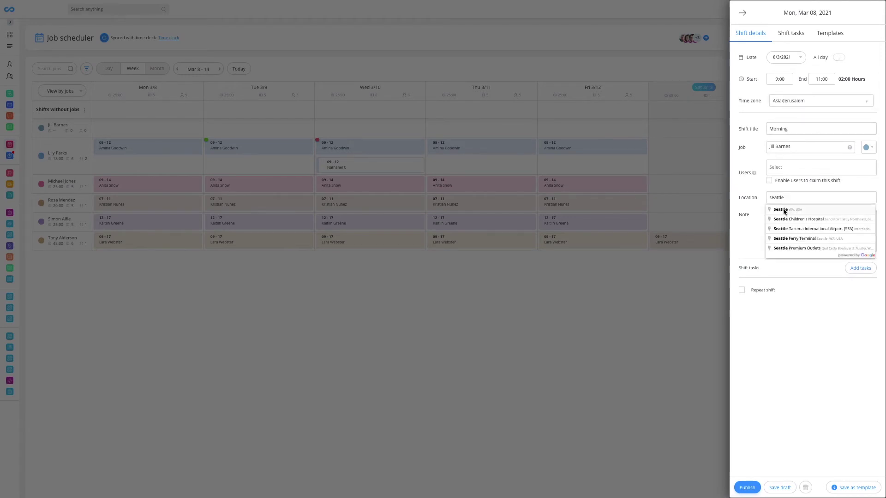
click(782, 210)
Add a note with the front-door access code, repeat the shift weekly, and save as draft.
click(783, 223)
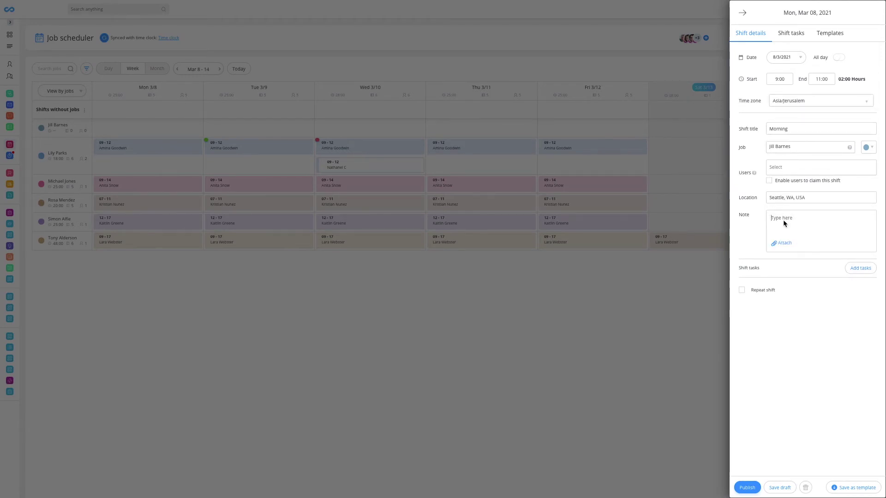
click(741, 291)
click(771, 309)
click(779, 331)
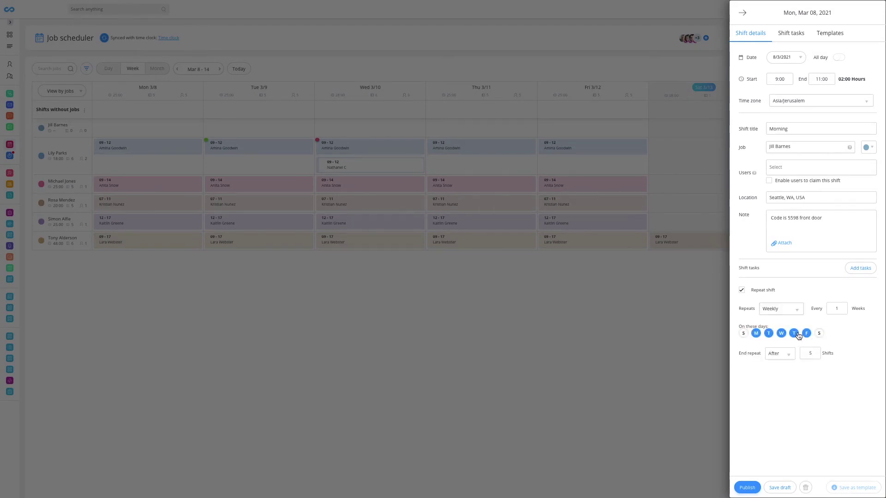
click(780, 488)
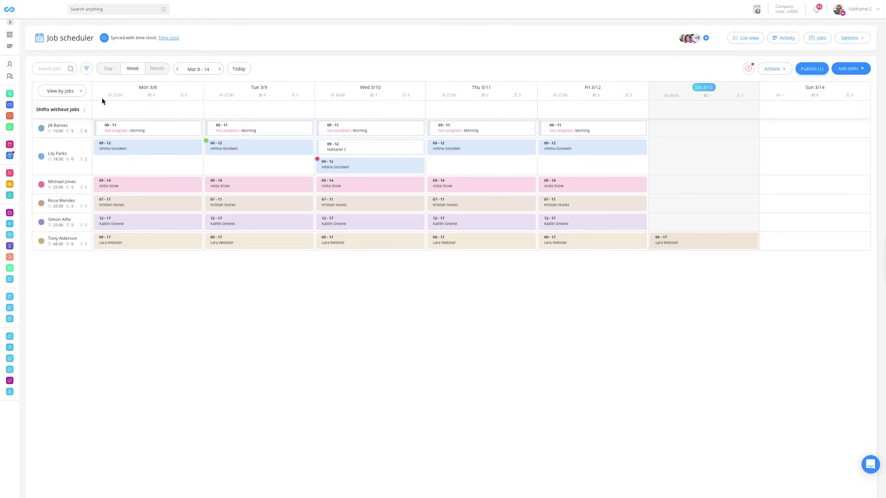
Regroup by users; assign the Monday and Wednesday Morning shifts to one employee, Tuesday's to another.
click(81, 93)
click(58, 103)
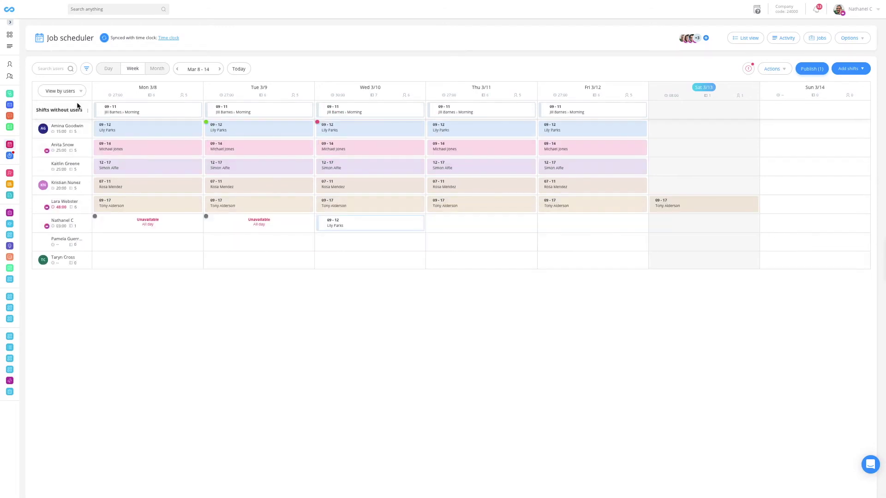
drag(174, 108, 167, 240)
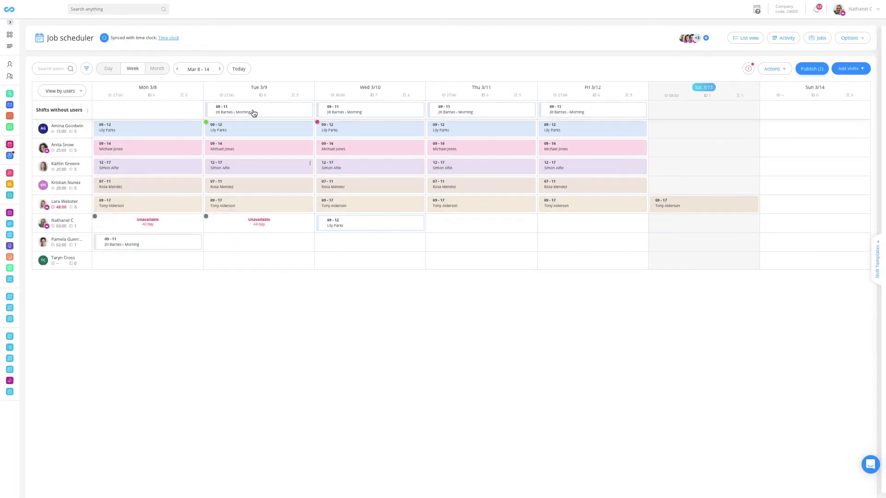
drag(254, 111, 253, 261)
drag(346, 109, 361, 240)
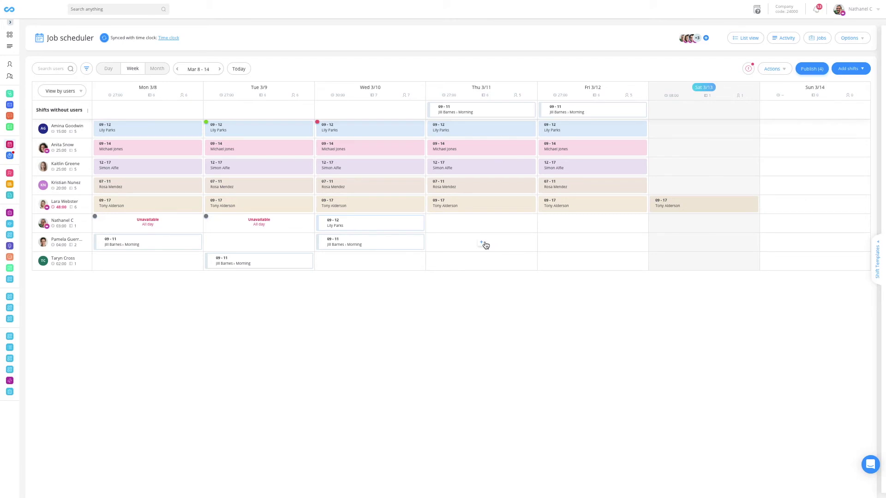
click(847, 70)
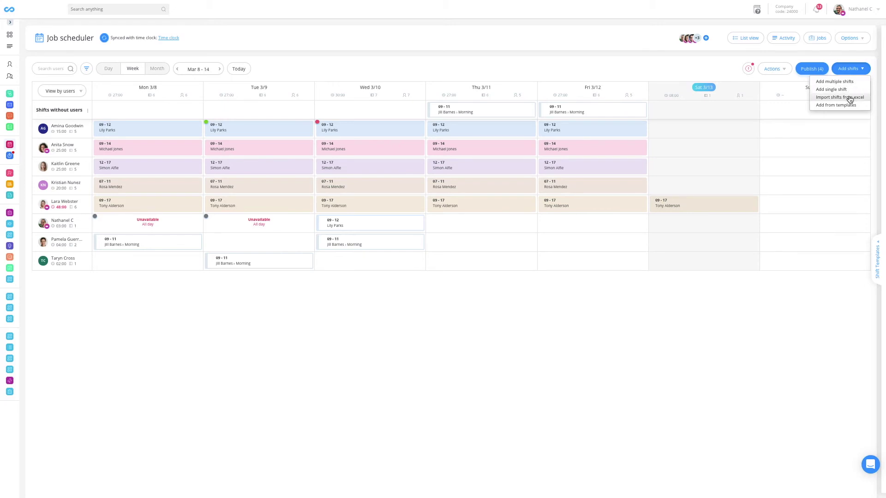
Place the '15-19 Morning shift' template on that employee's Friday, then duplicate it onto Saturday.
click(836, 105)
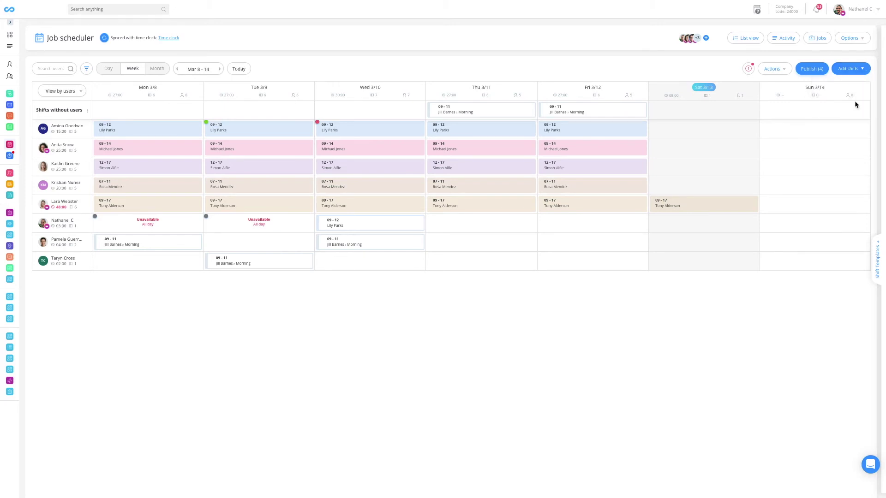
click(877, 255)
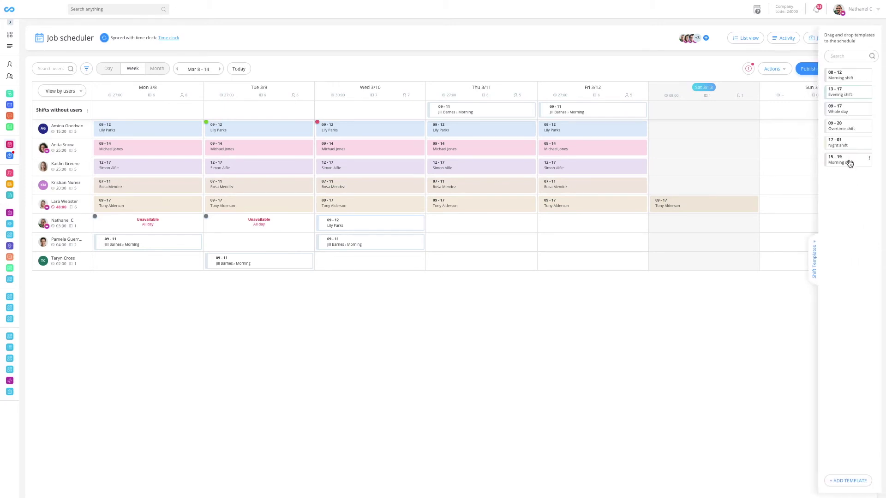
drag(851, 162, 604, 247)
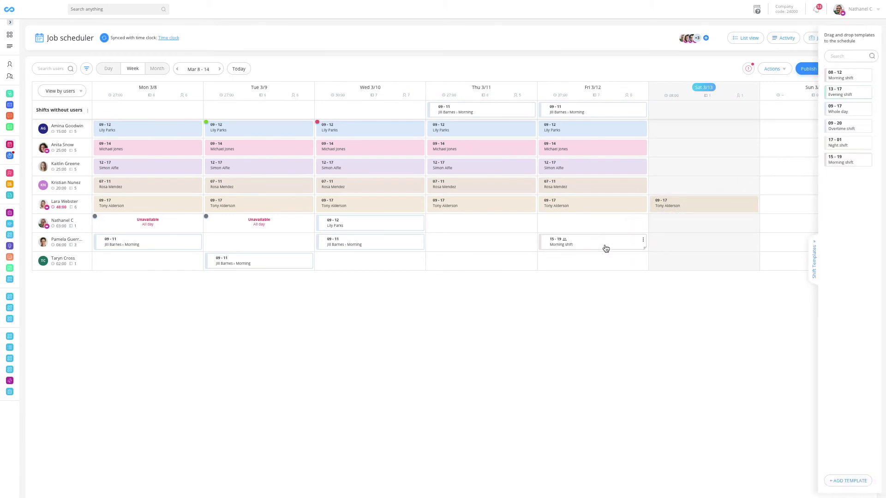
click(643, 240)
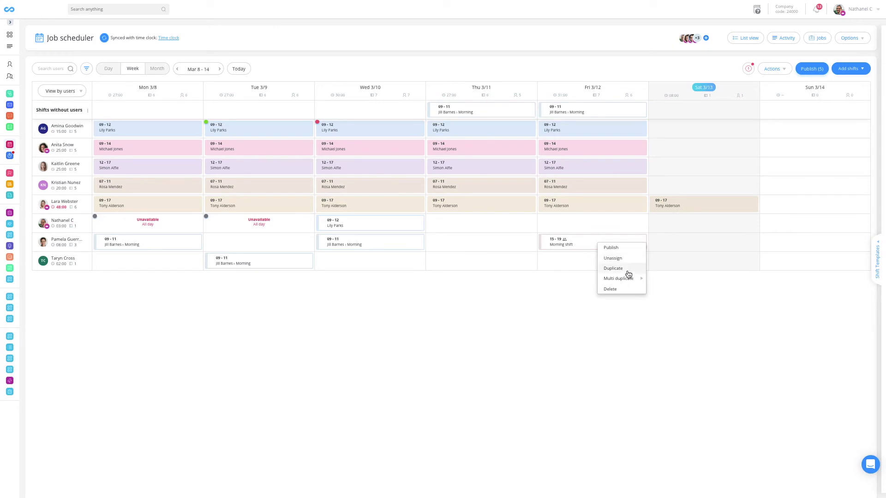
click(629, 274)
drag(579, 265, 685, 249)
click(776, 73)
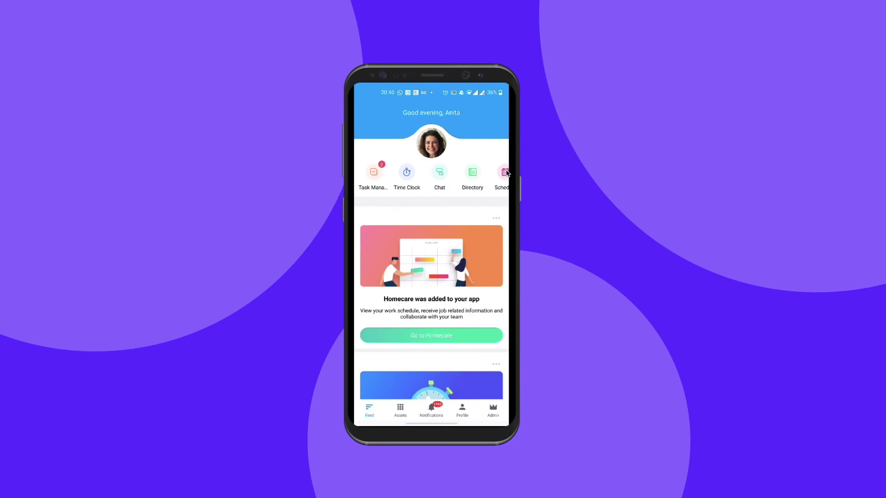
Open the employee's Homecare schedule from the mobile app's home feed.
click(504, 172)
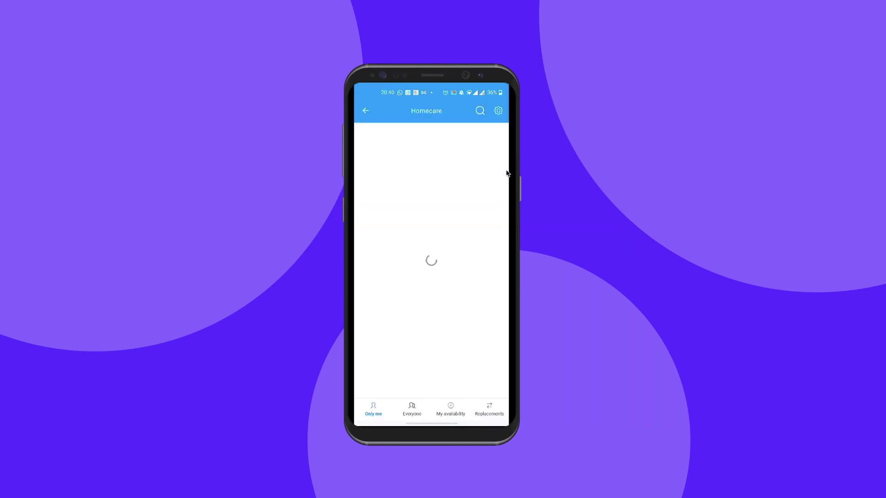